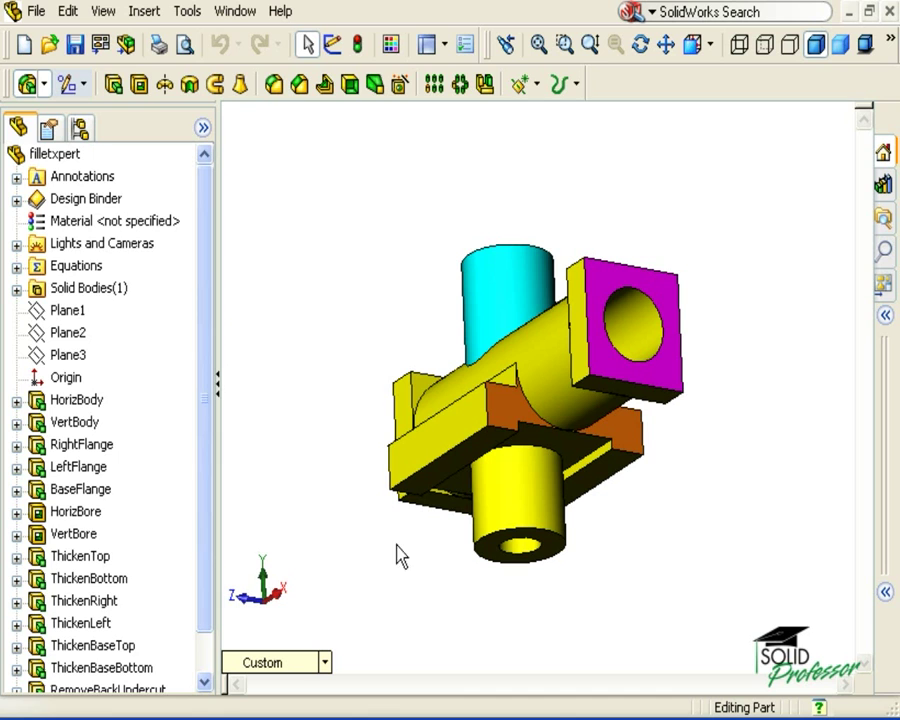
- Open the Fillet tool in FilletXpert mode, with its 0.100 in default radius
left_click(189, 84)
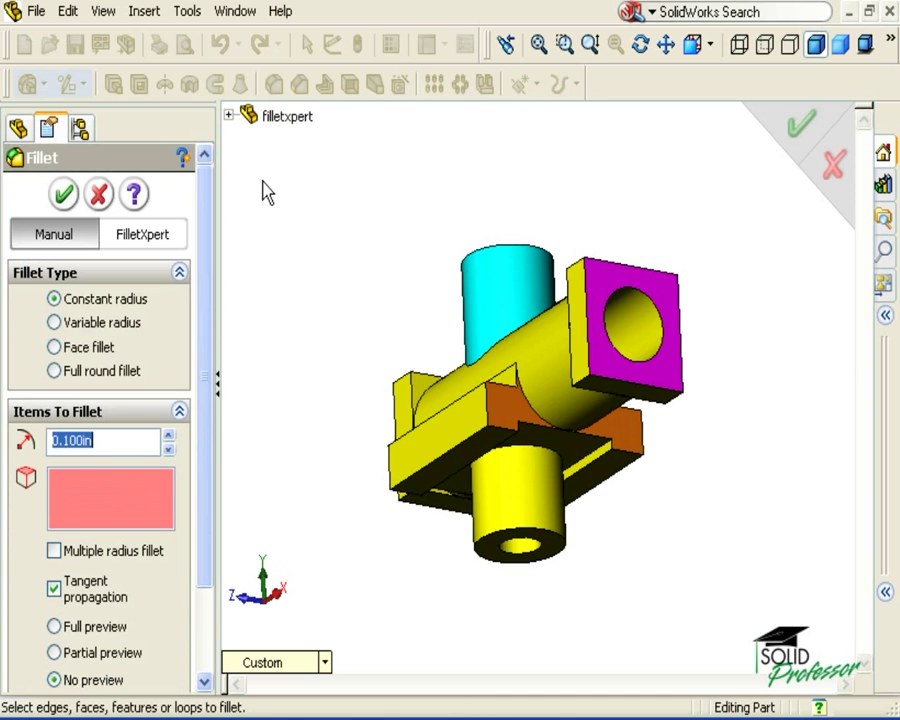
left_click(156, 240)
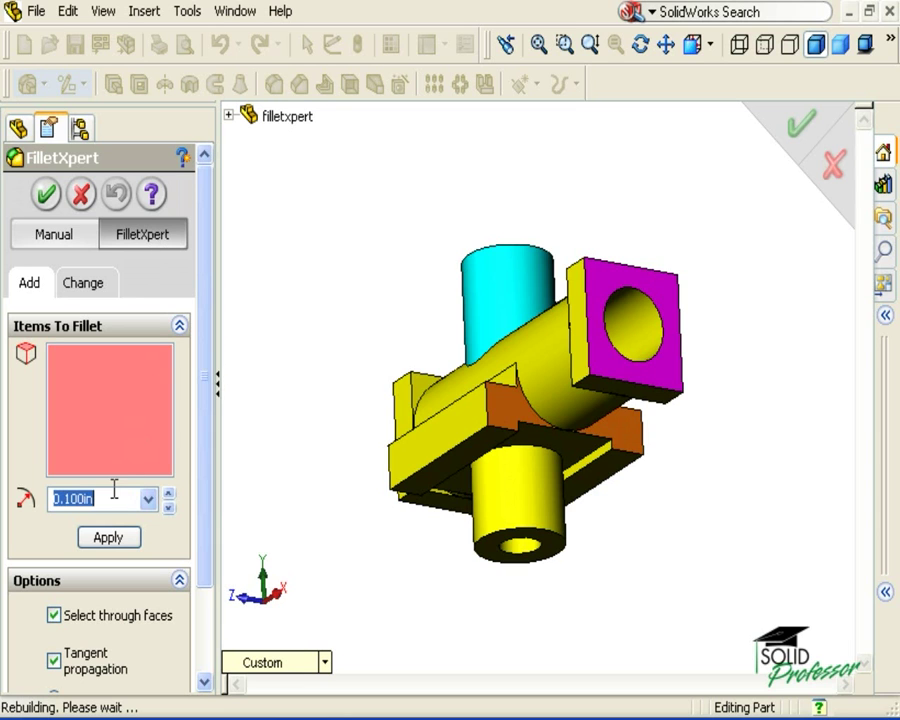
- Apply a 0.25 in fillet around the cyan cylinder face
type(".25")
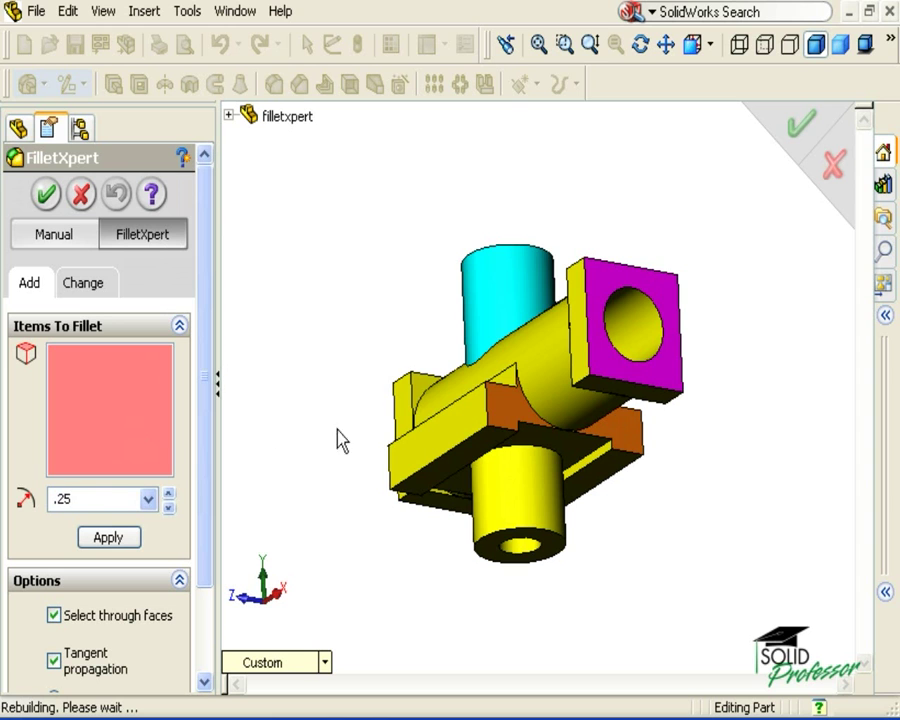
left_click(476, 302)
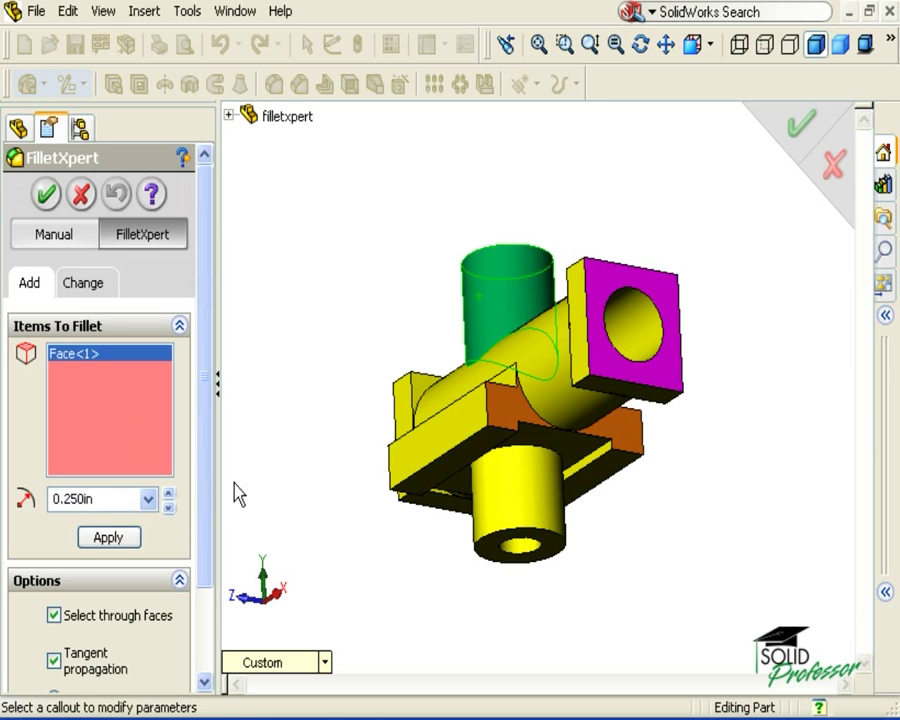
left_click(132, 541)
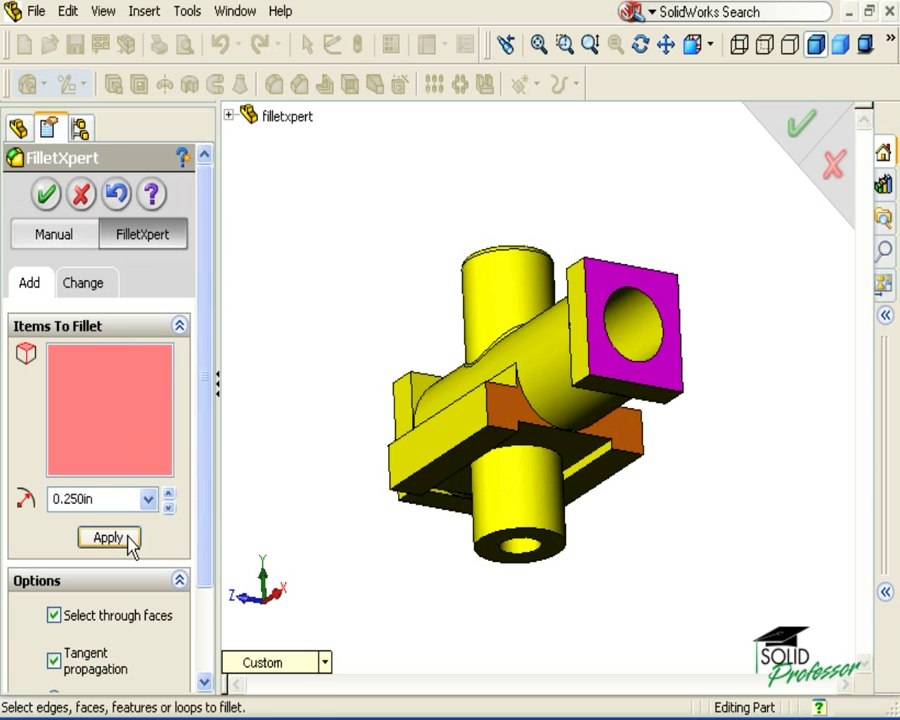
- Apply the same 0.25 in fillet around the magenta flange face and close the tool
left_click(603, 280)
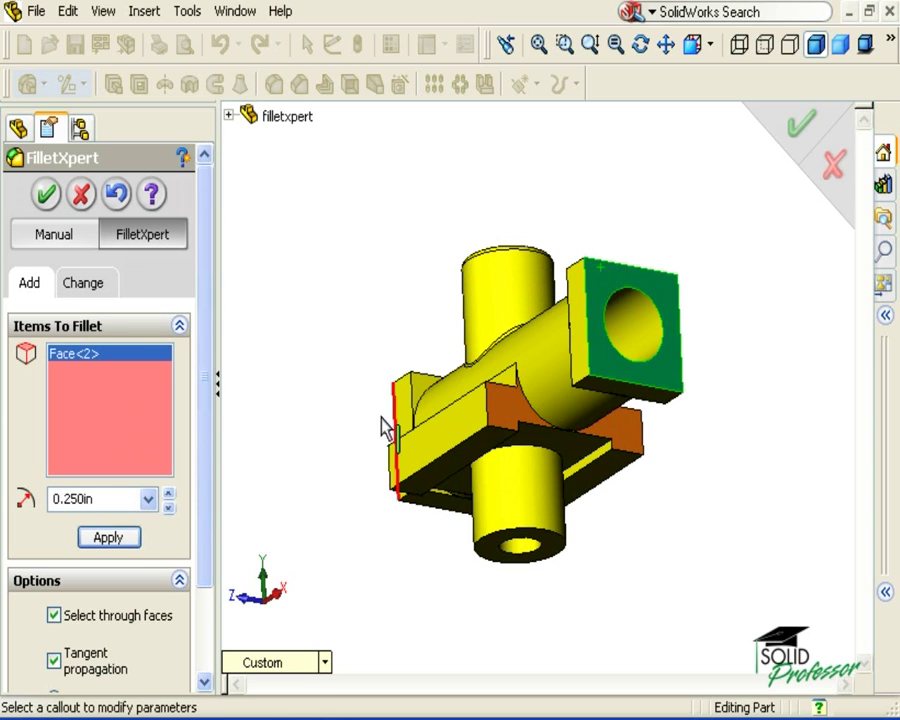
left_click(129, 541)
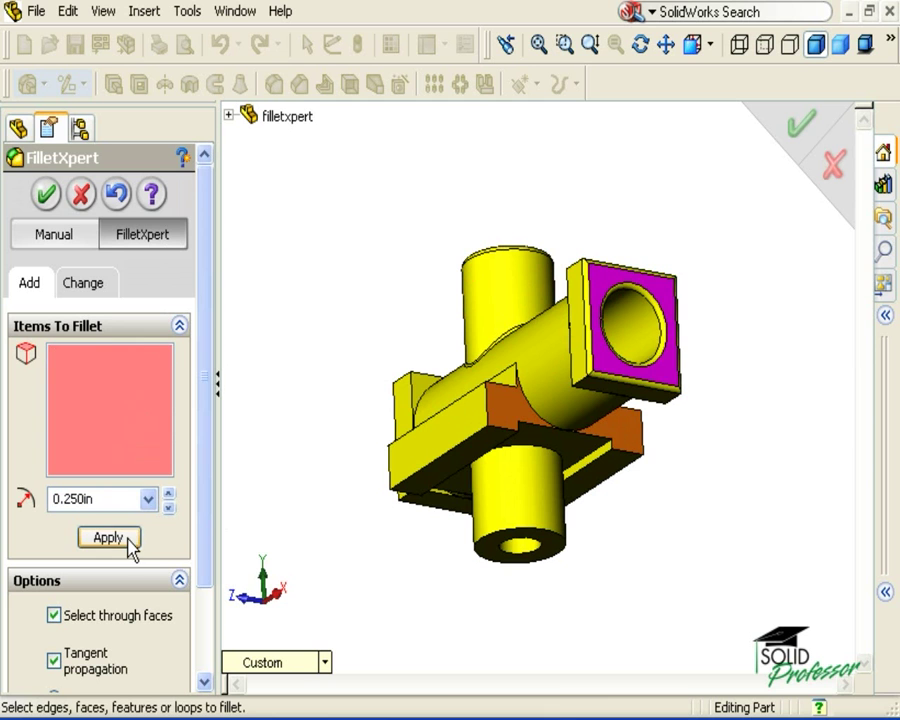
left_click(46, 195)
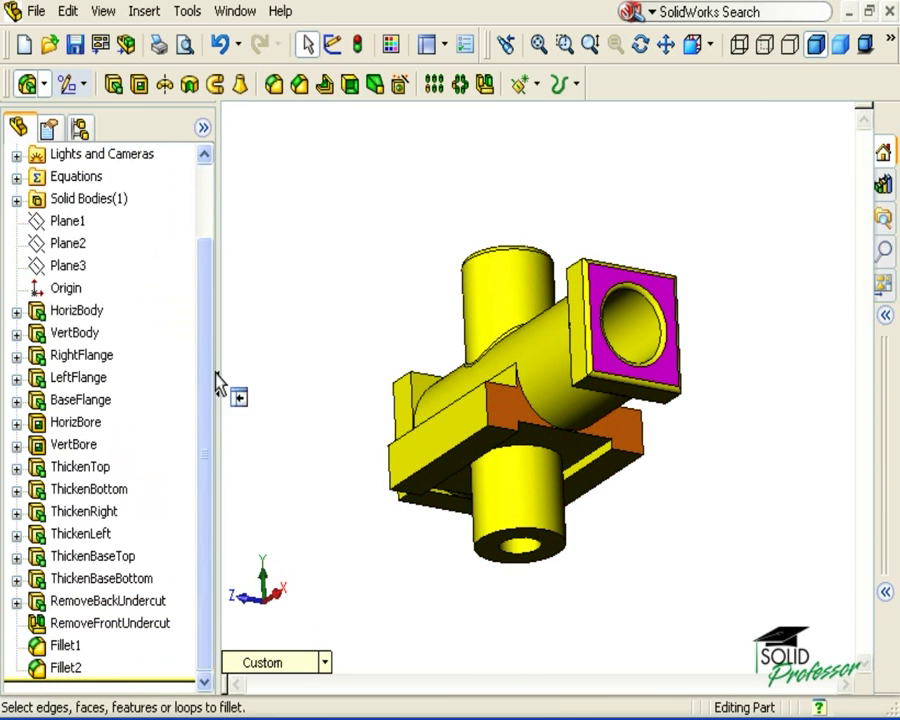
left_click(66, 646)
left_click(68, 668, "ctrl")
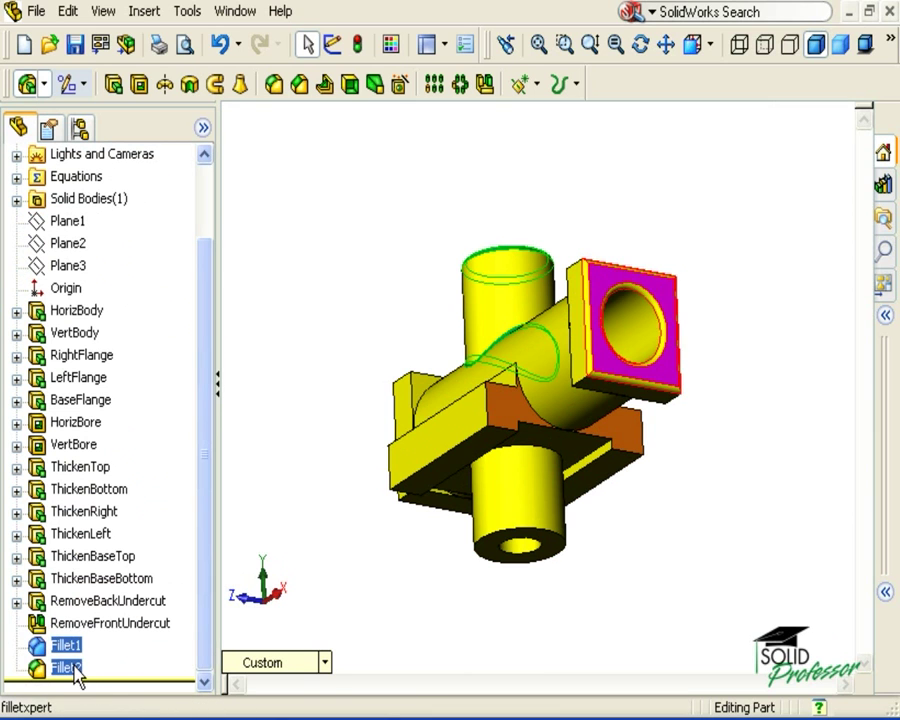
left_click(76, 672)
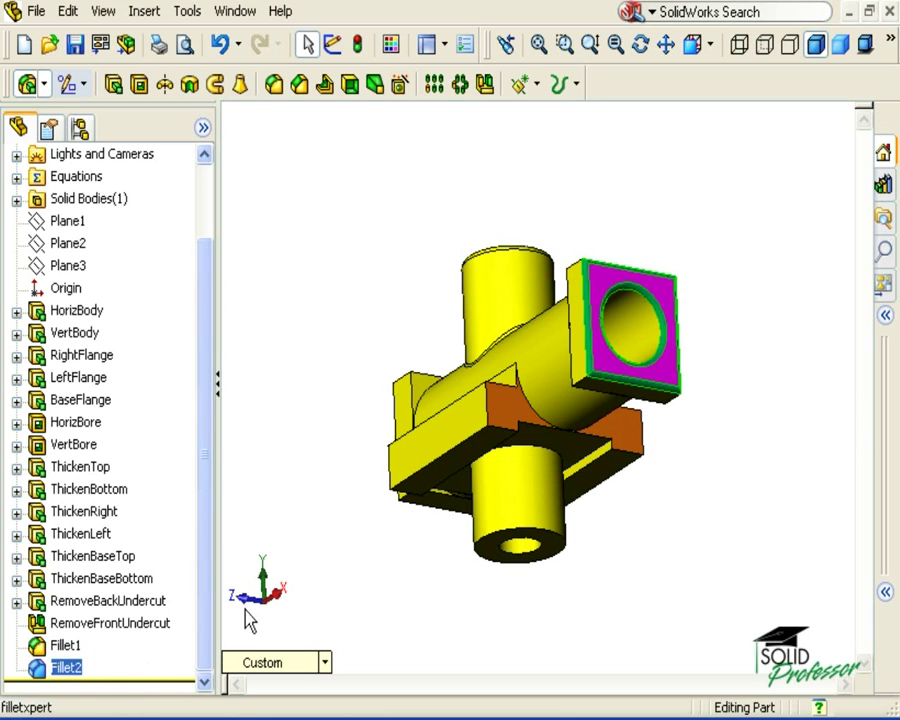
- Fillet both brown base-flange faces at 0.25 in with FilletXpert, creating Fillet3 and Fillet4
left_click(255, 486)
left_click(273, 84)
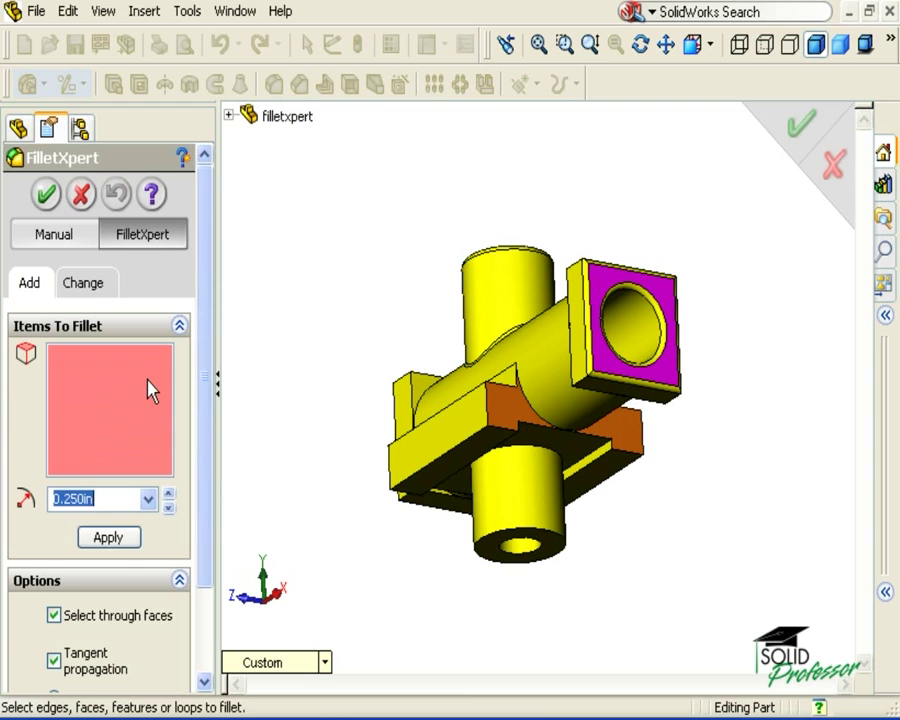
left_click(505, 421)
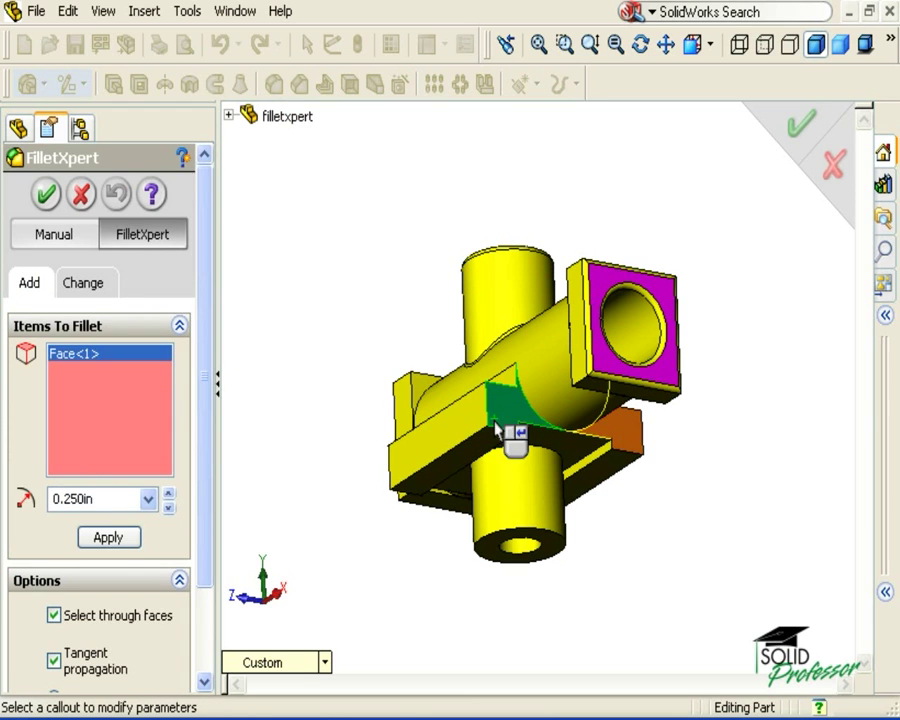
left_click(641, 455)
left_click(640, 453)
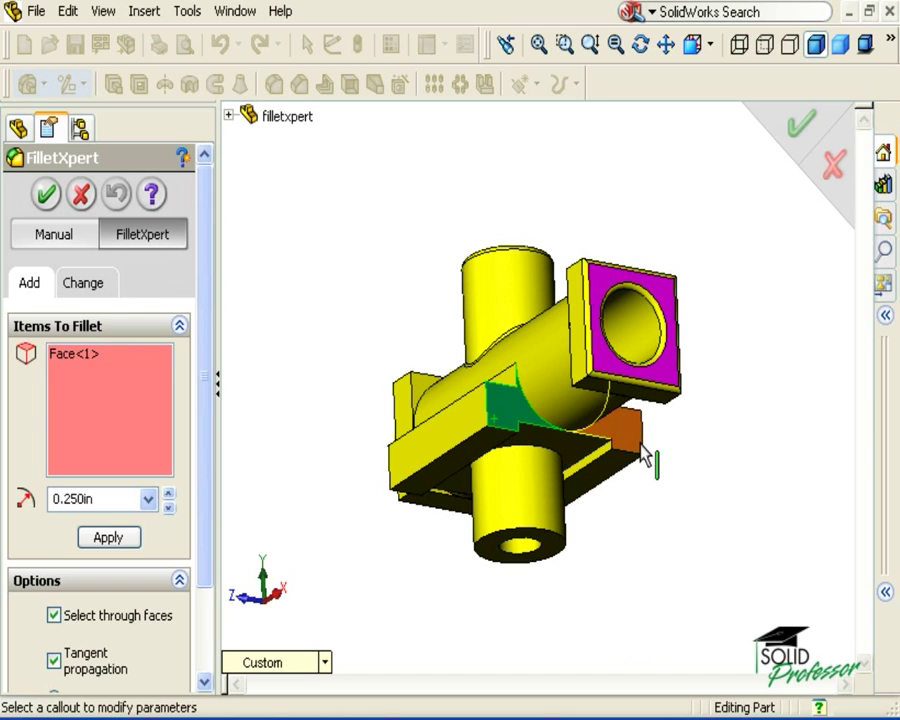
left_click(640, 452)
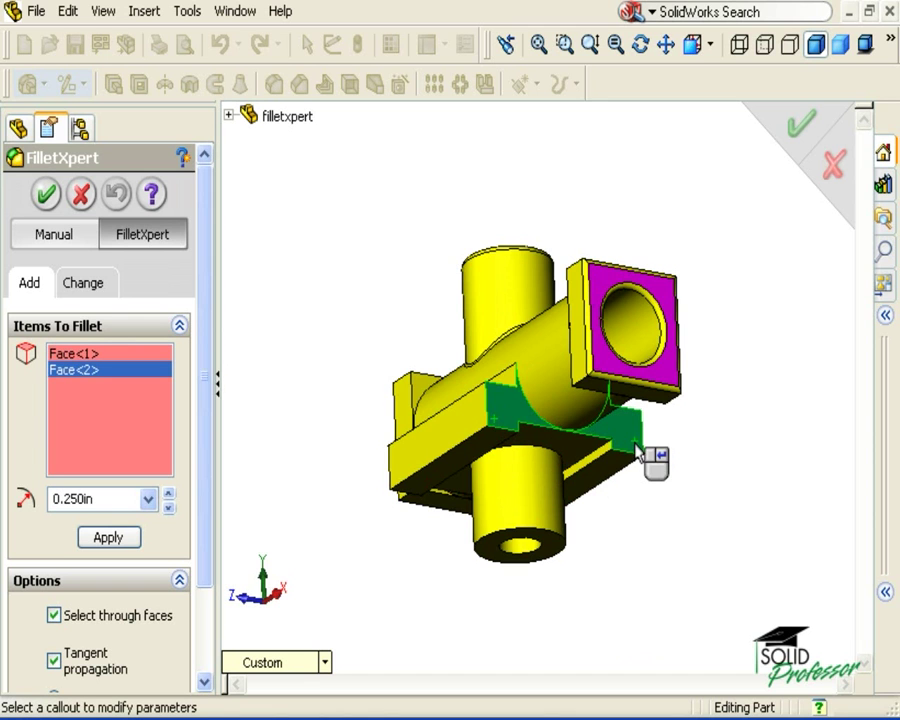
left_click(133, 537)
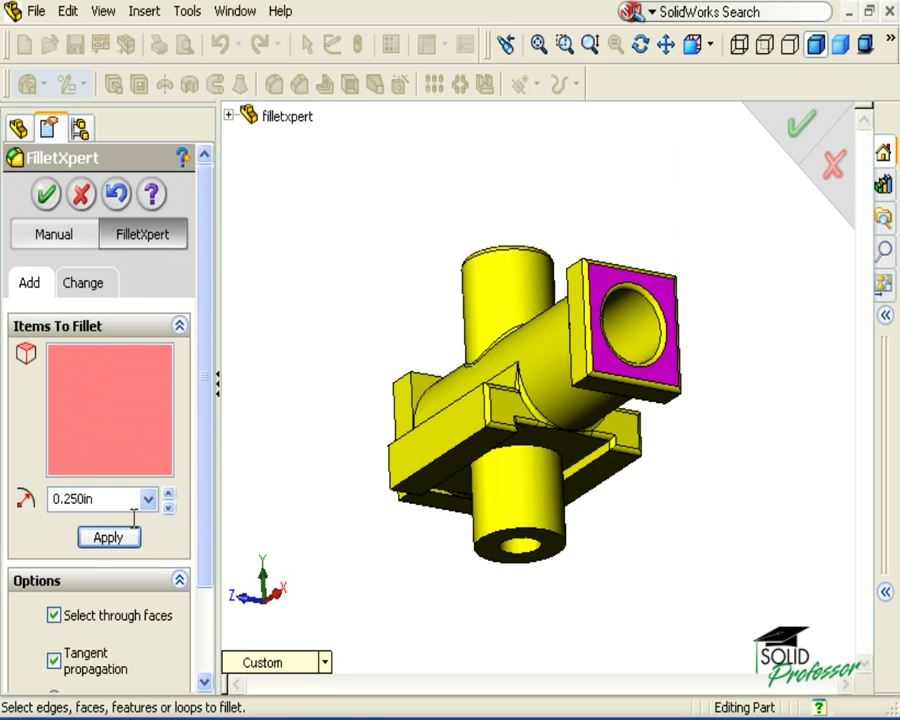
left_click(45, 193)
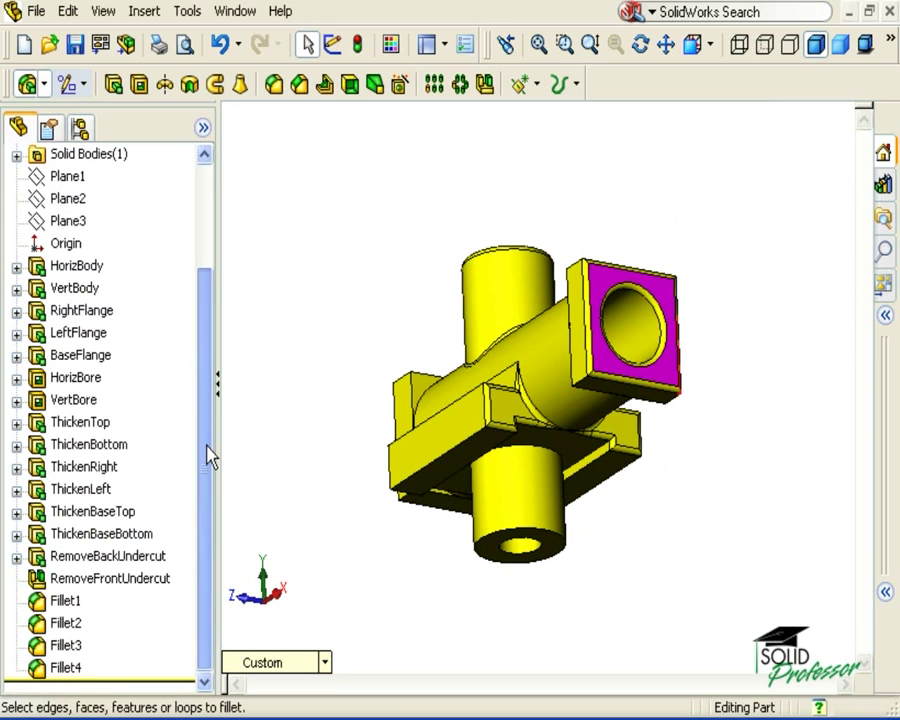
- Highlight Fillet3 and Fillet4, then orbit and zoom in on the upright cylinder's top
left_click(78, 652)
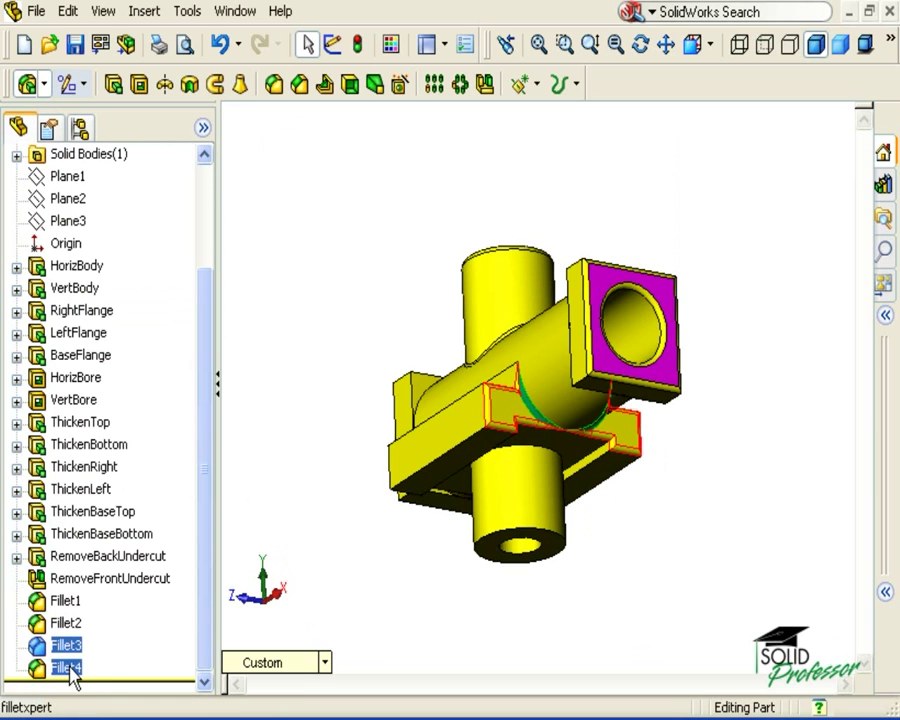
left_click(70, 668)
left_click(386, 657)
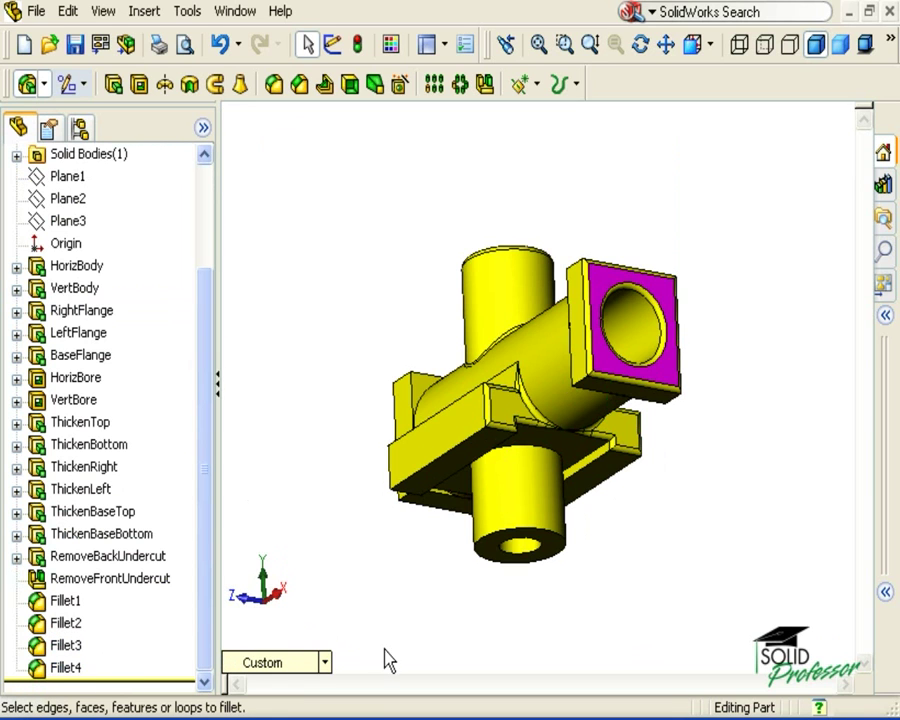
middle_click_drag(458, 328, 494, 368)
scroll(500, 325, "down", 5)
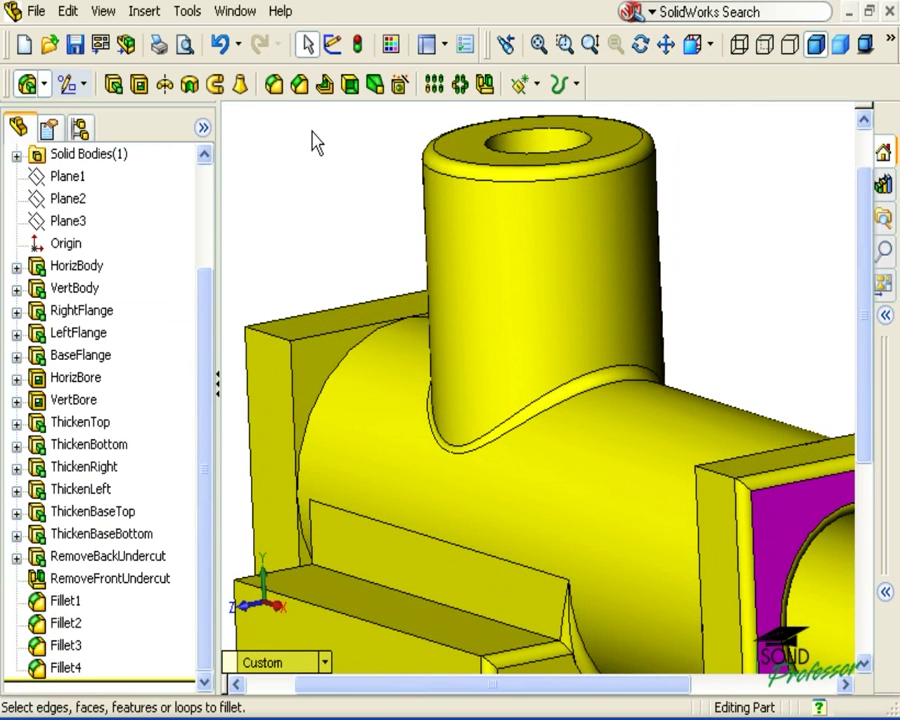
- Open FilletXpert again with a 0.250 in radius ready
left_click(274, 85)
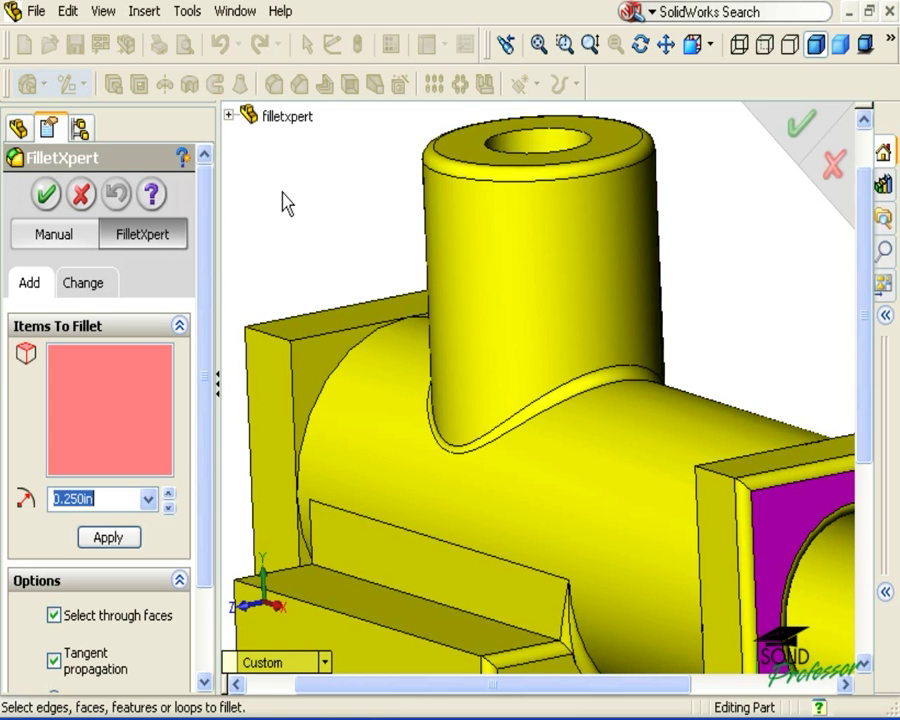
- In FilletXpert's Change tab, resize the cylinder's top-rim fillet from 0.25 in to 1 in
left_click(98, 293)
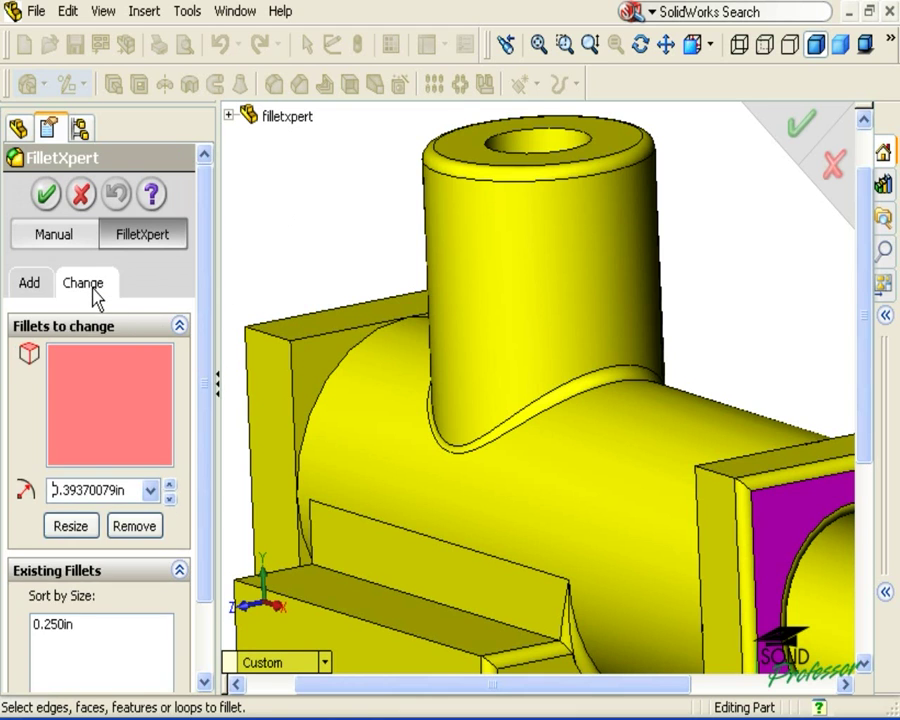
left_click_drag(119, 489, 24, 487)
type("1")
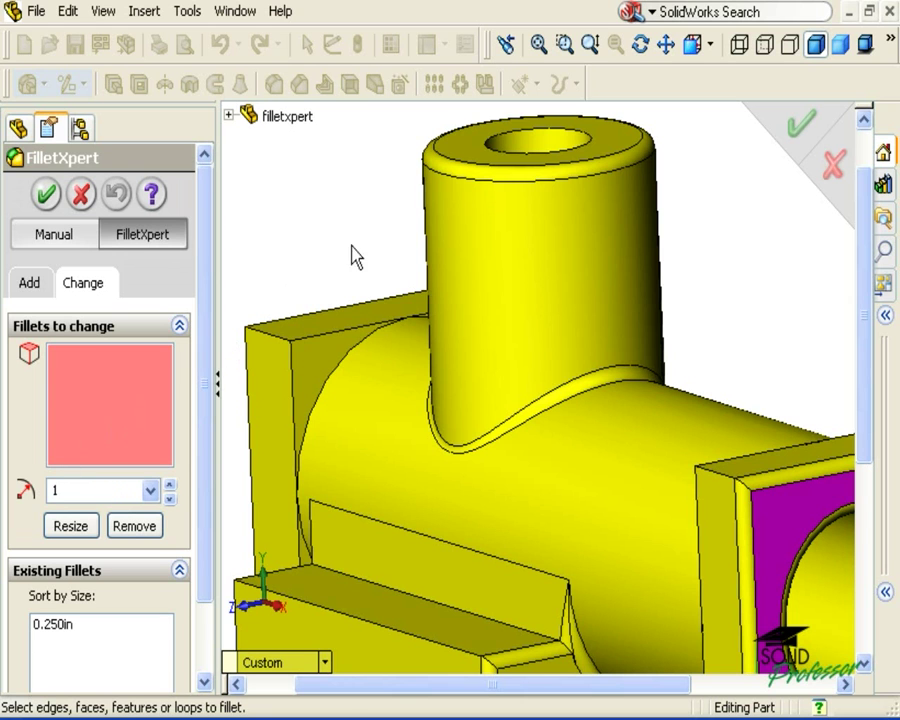
left_click(455, 172)
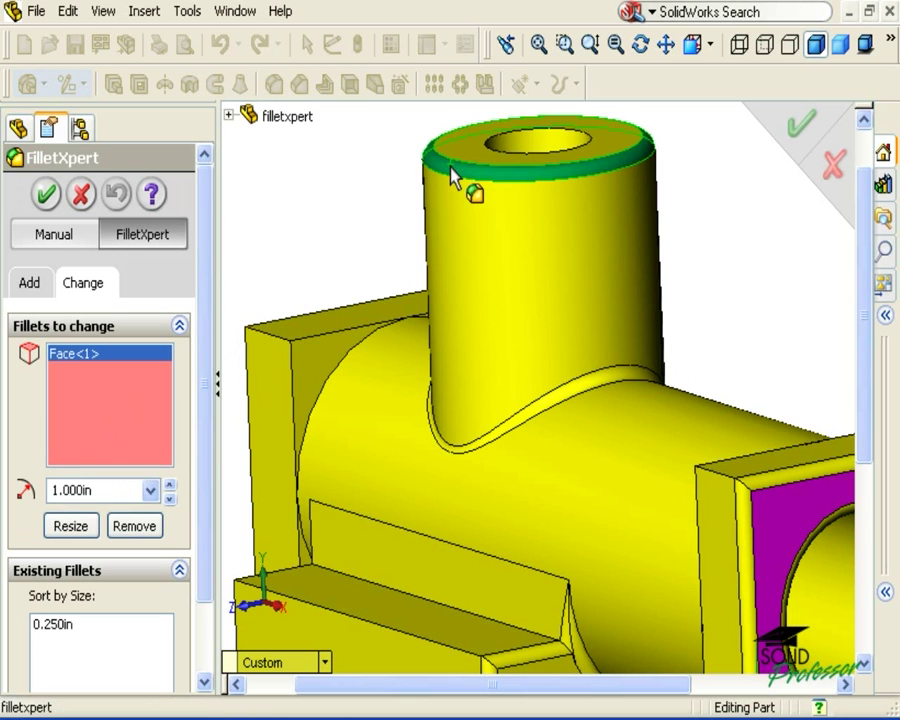
left_click(70, 526)
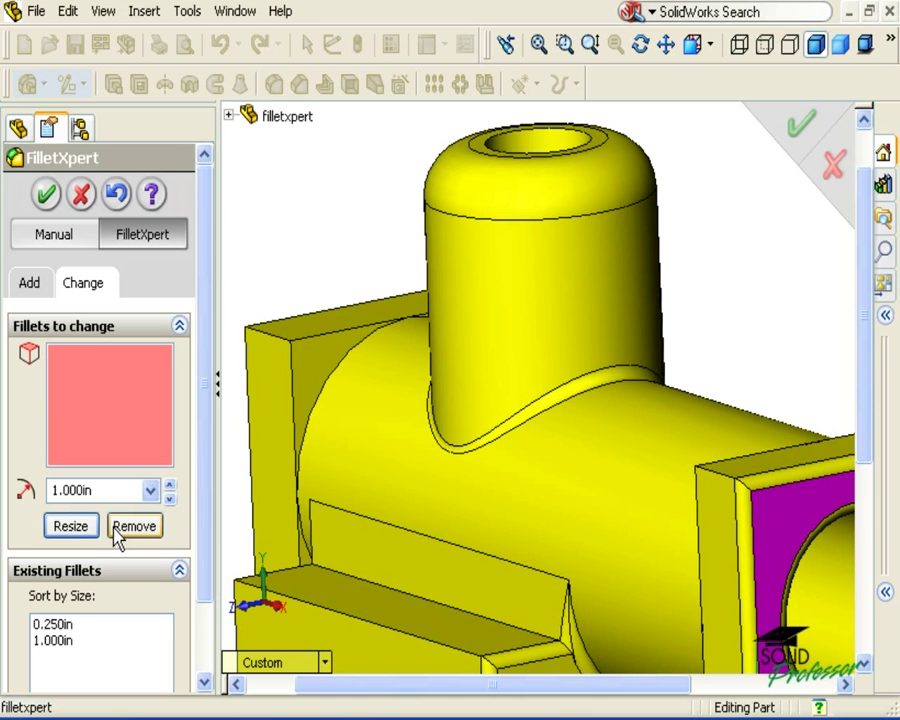
left_click_drag(206, 522, 220, 600)
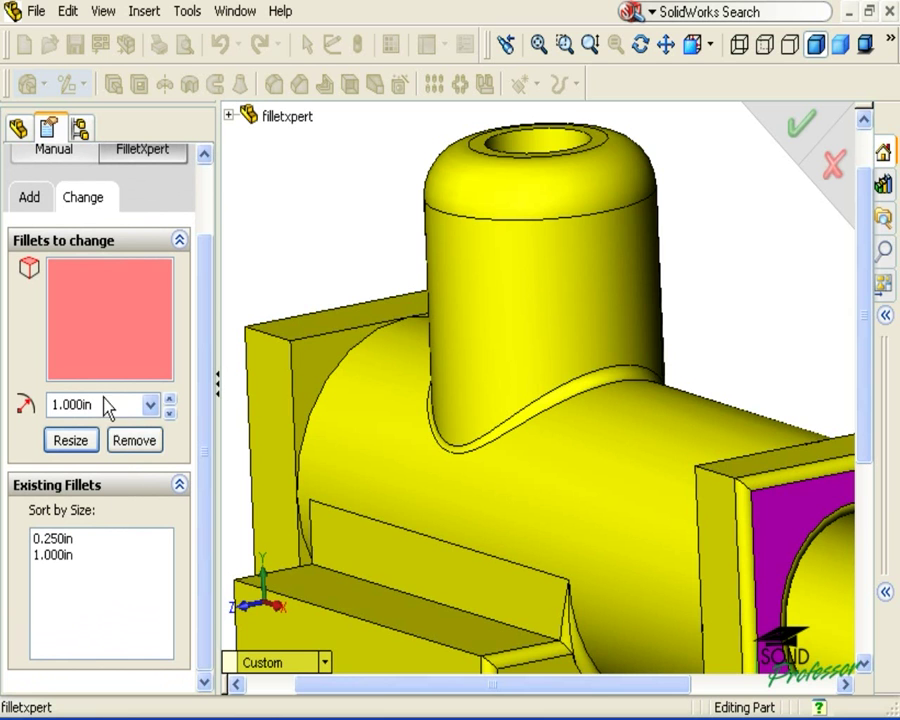
- Close FilletXpert and compare Fillet5 with Fillet1 to confirm Fillet5 is the rim fillet
left_click_drag(205, 300, 217, 201)
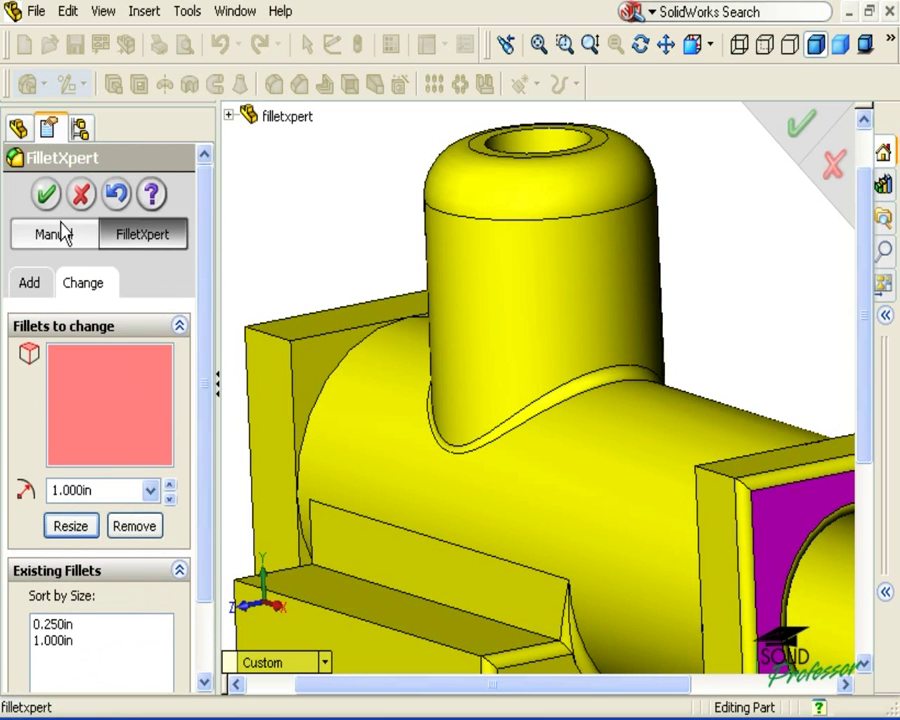
left_click(44, 191)
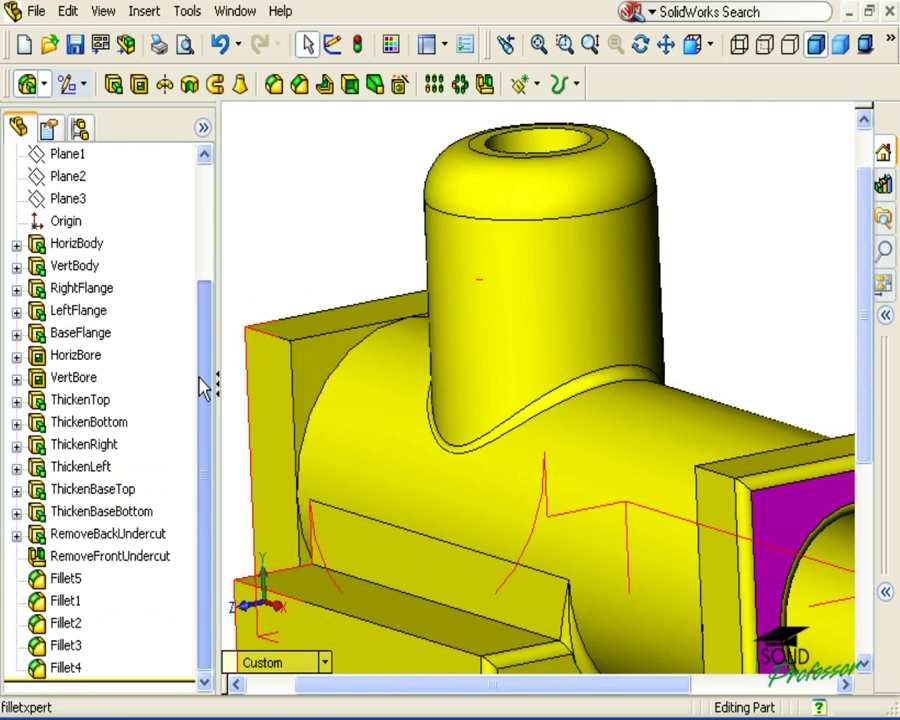
left_click(444, 193)
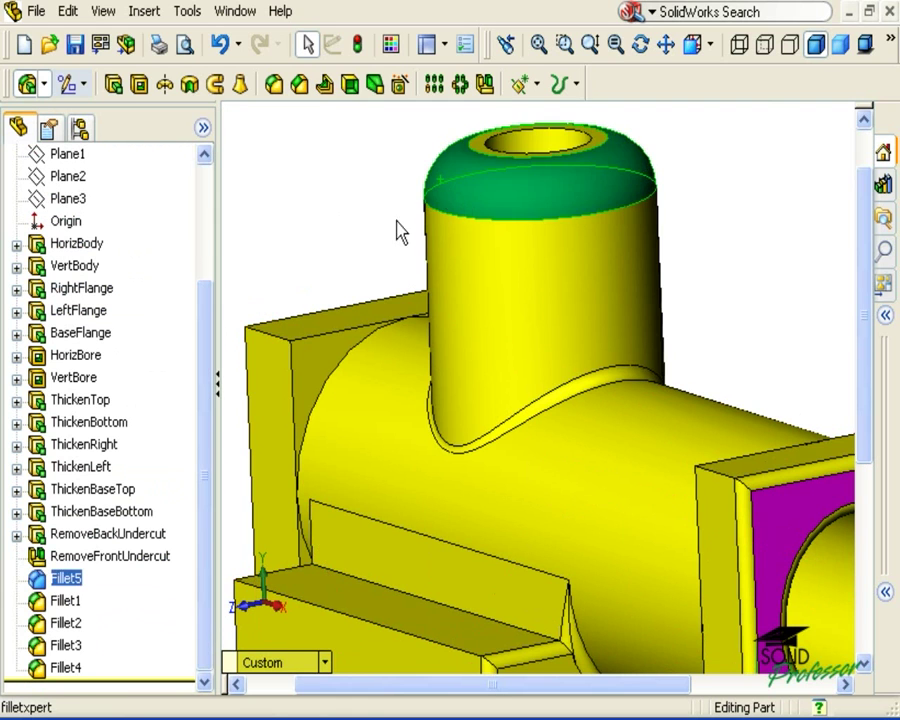
left_click(66, 601)
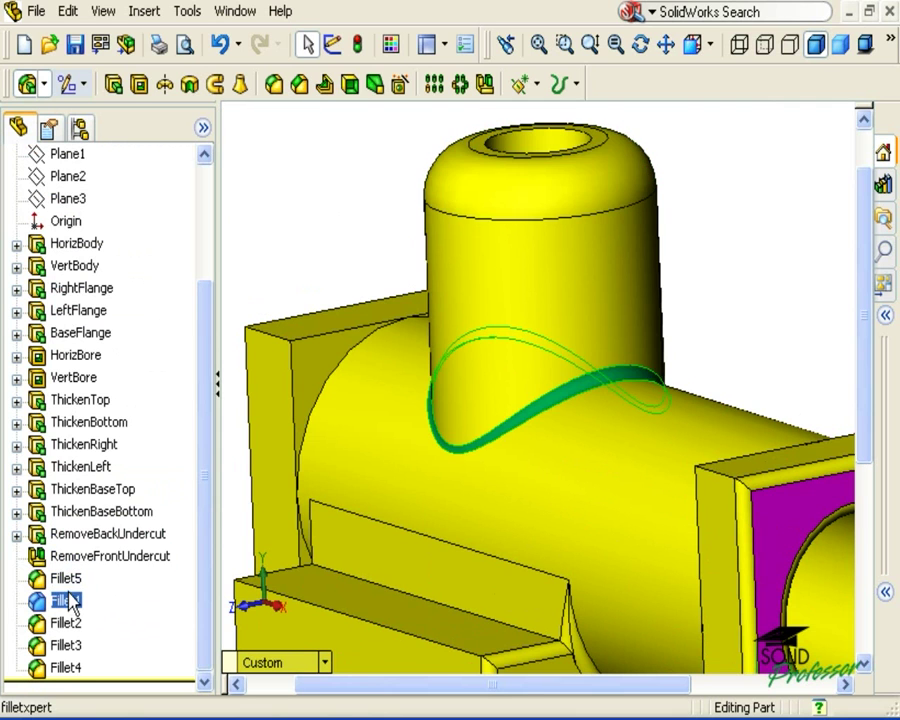
left_click(66, 578)
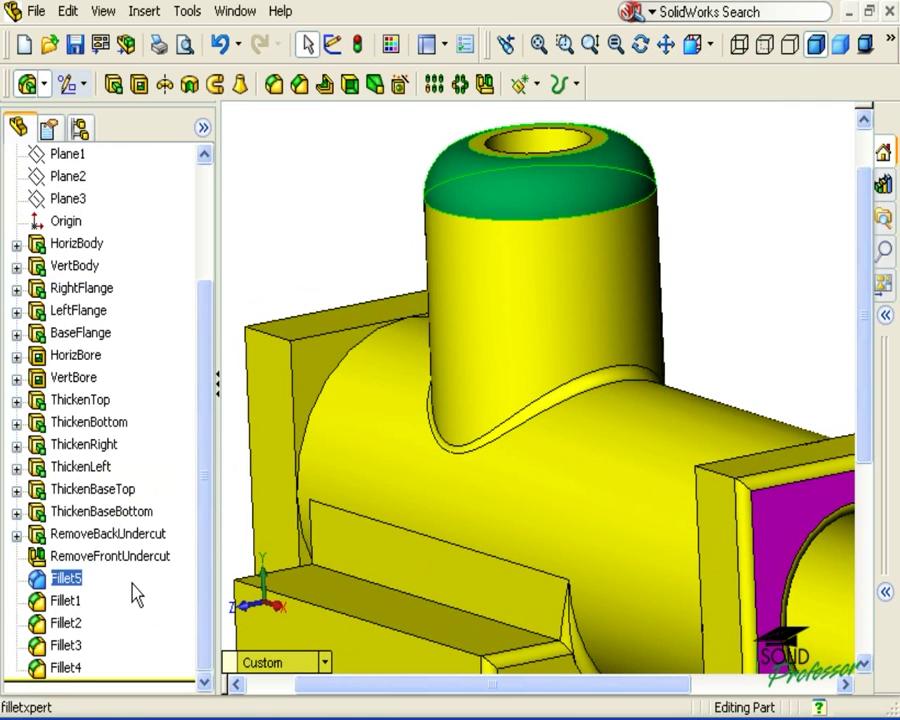